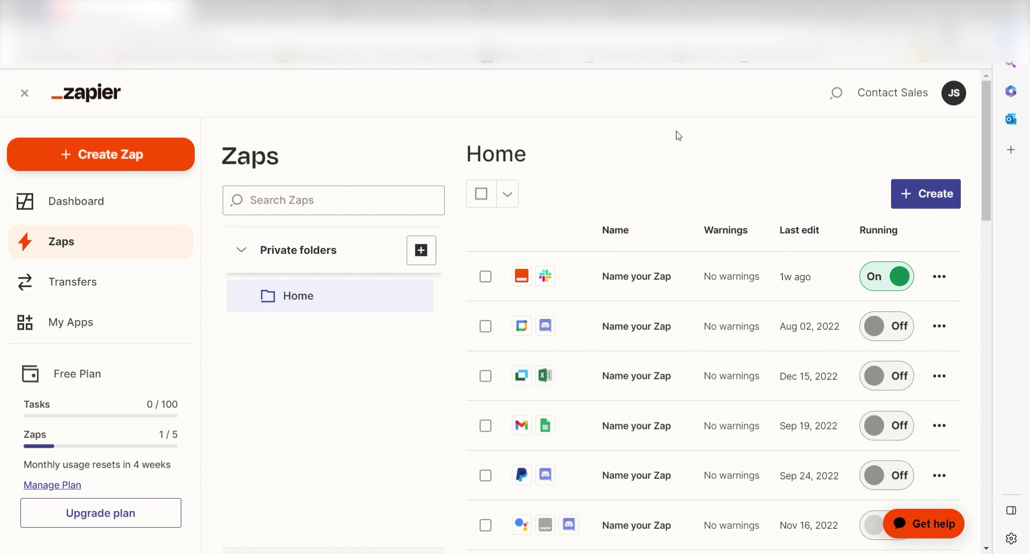
# - Create a new Zap with Google Sheets as the trigger app and New Spreadsheet Row as its event
pyautogui.click(152, 155)
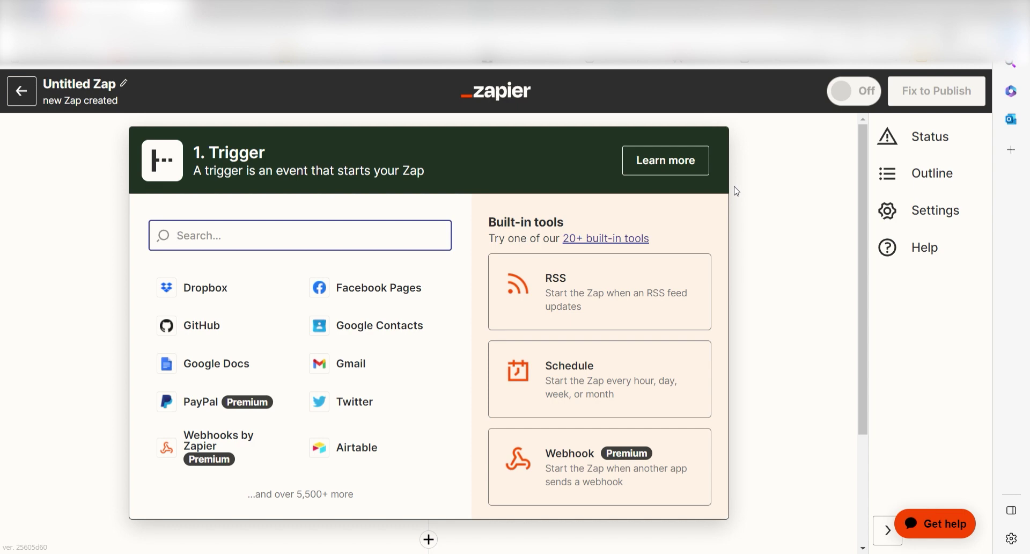
pyautogui.write('sheets')
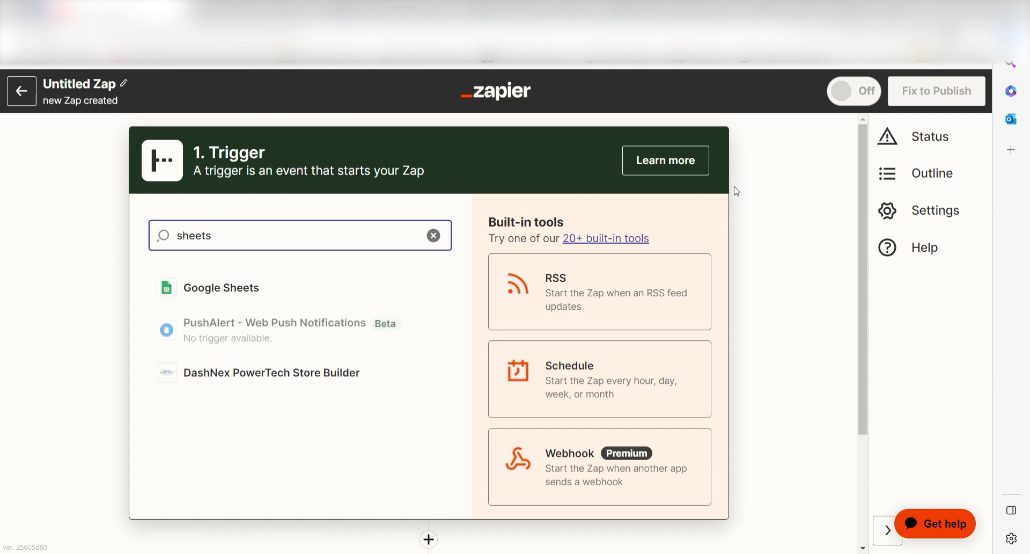
pyautogui.click(318, 284)
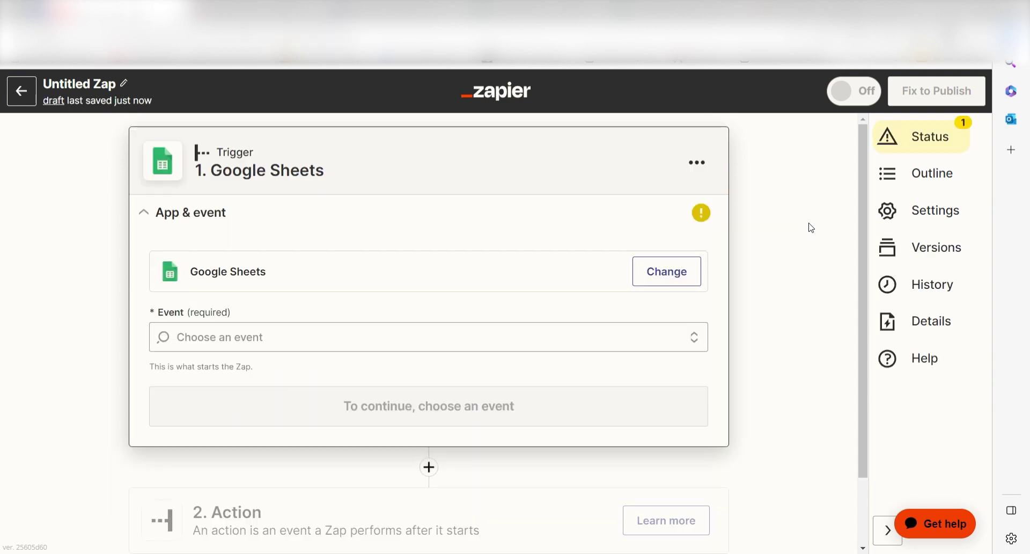
pyautogui.click(678, 339)
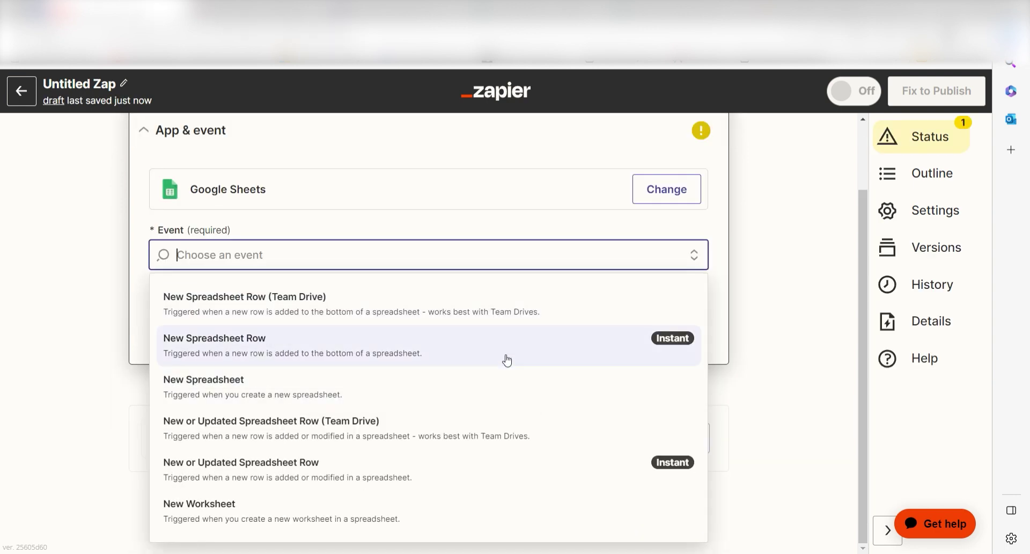
pyautogui.click(472, 349)
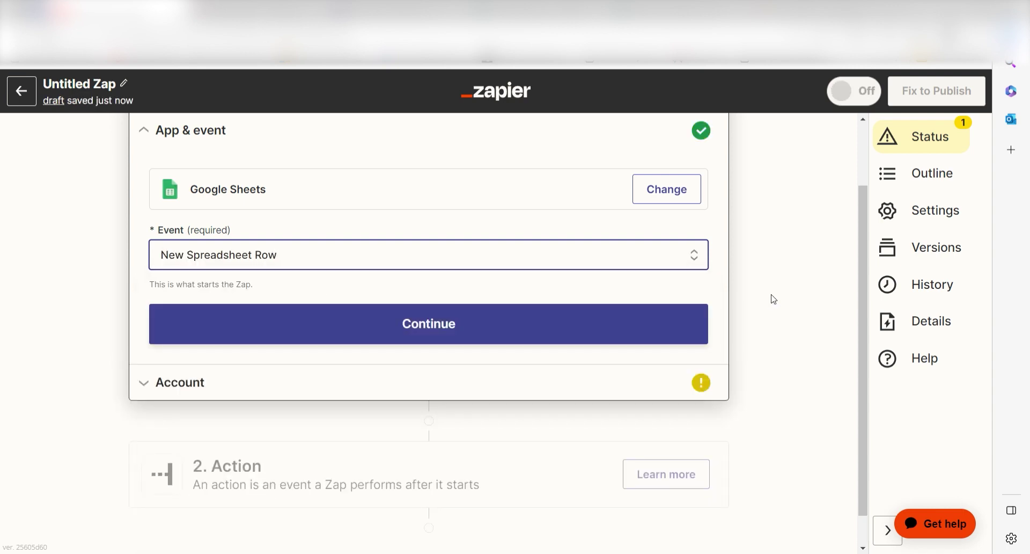
# - Connect the Google Sheets account to the trigger, allowing Zapier to access the Google account
pyautogui.press('Return')
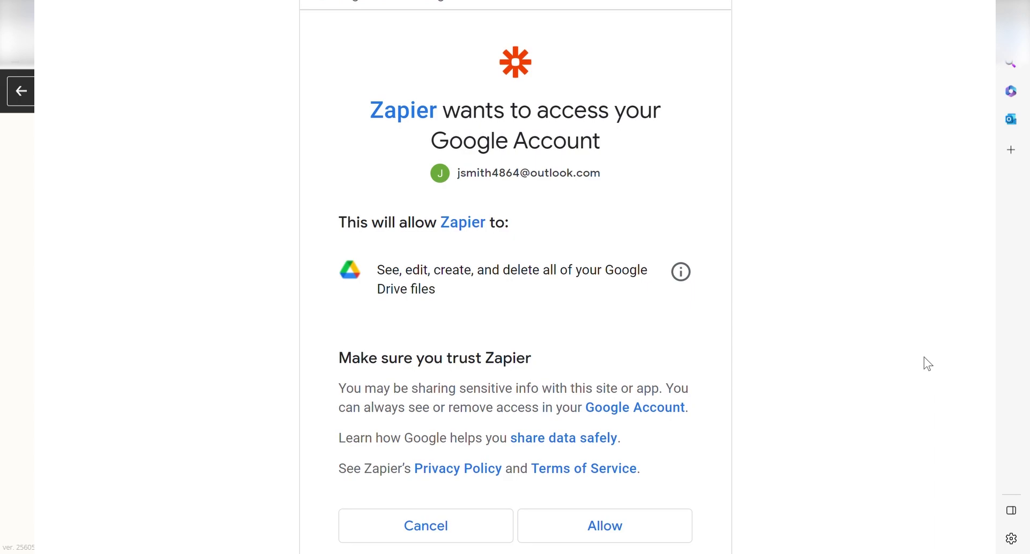
pyautogui.click(616, 531)
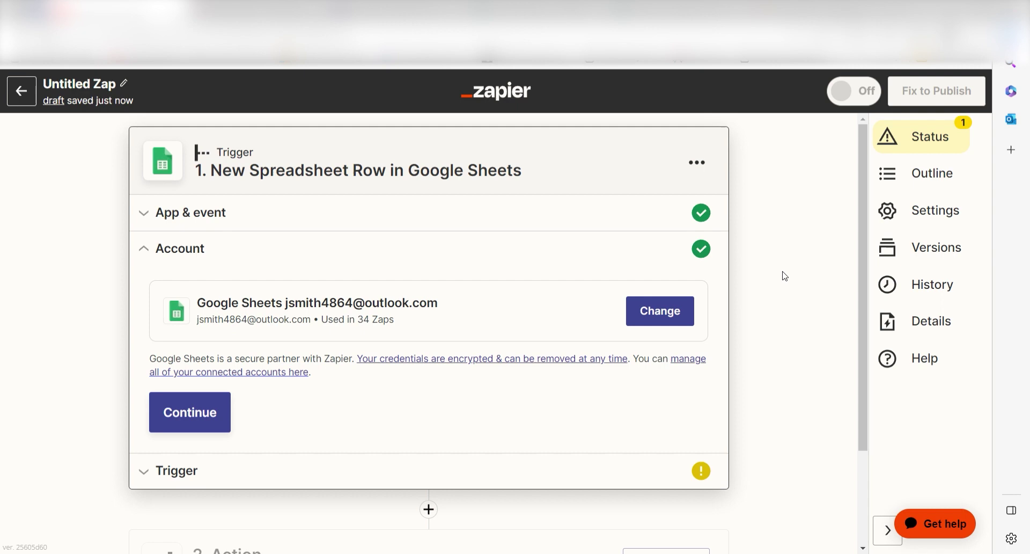
pyautogui.click(224, 413)
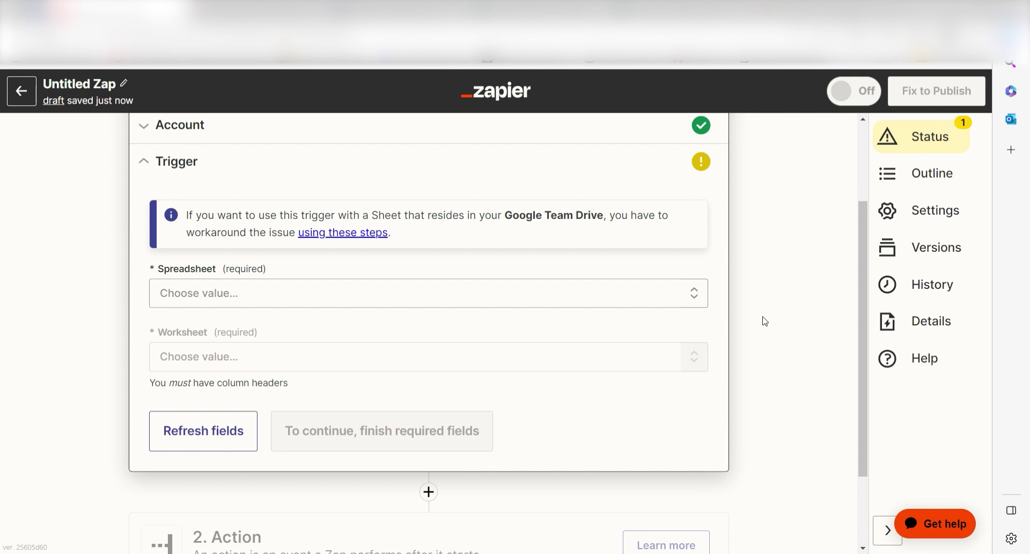
# - Set the trigger to Sheet1 of the spreadsheet "Images I want to turn to NFT's" and test it with a found row
pyautogui.click(593, 293)
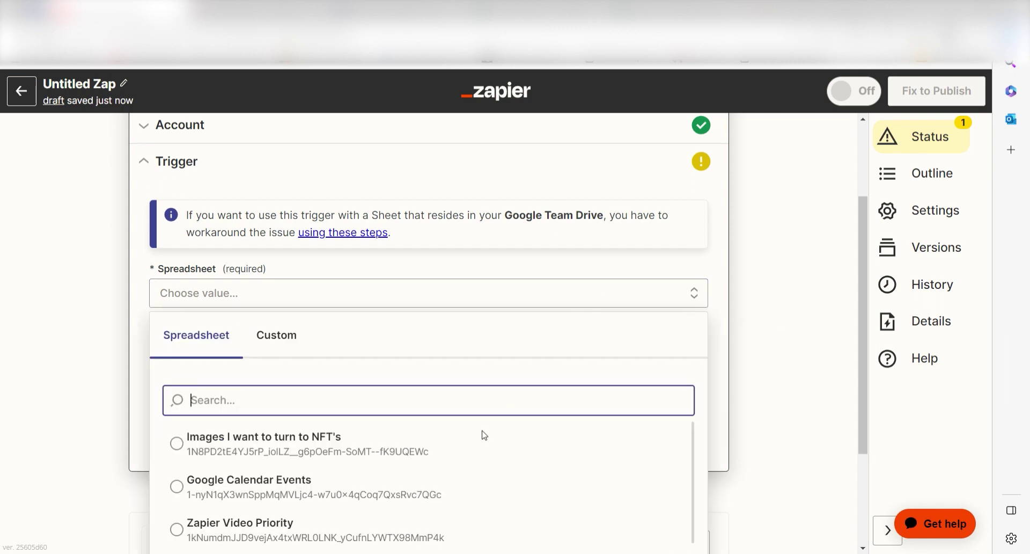
pyautogui.click(478, 449)
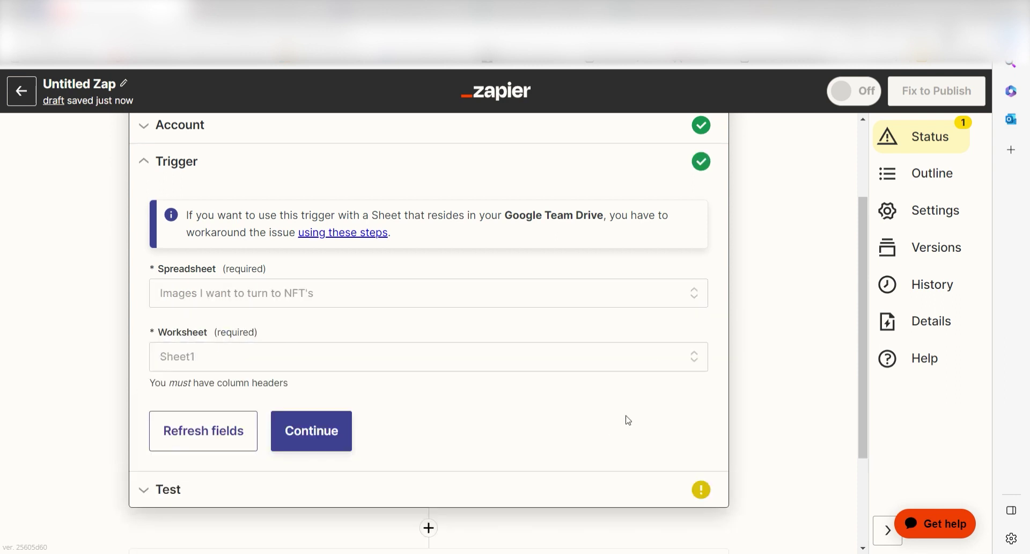
pyautogui.click(311, 431)
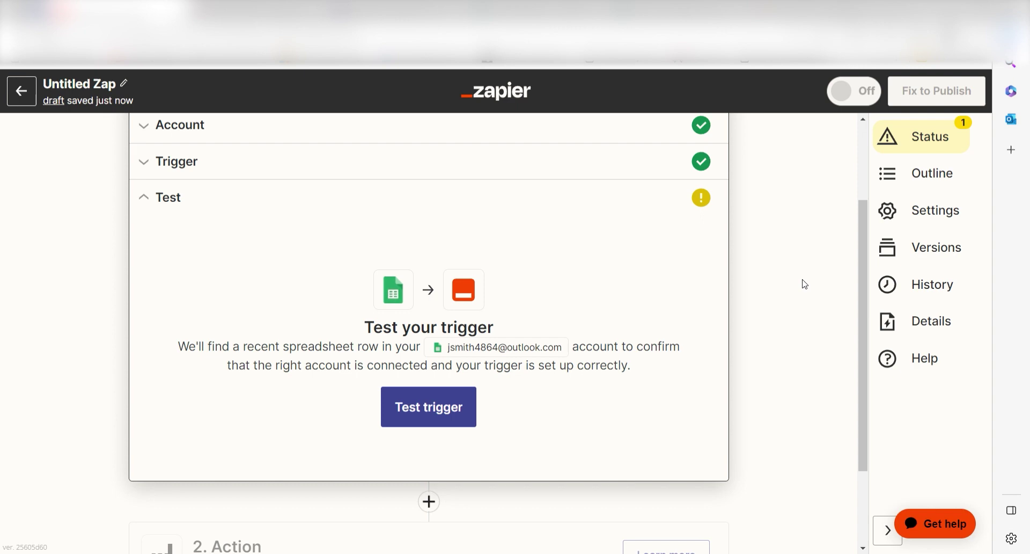
pyautogui.click(471, 405)
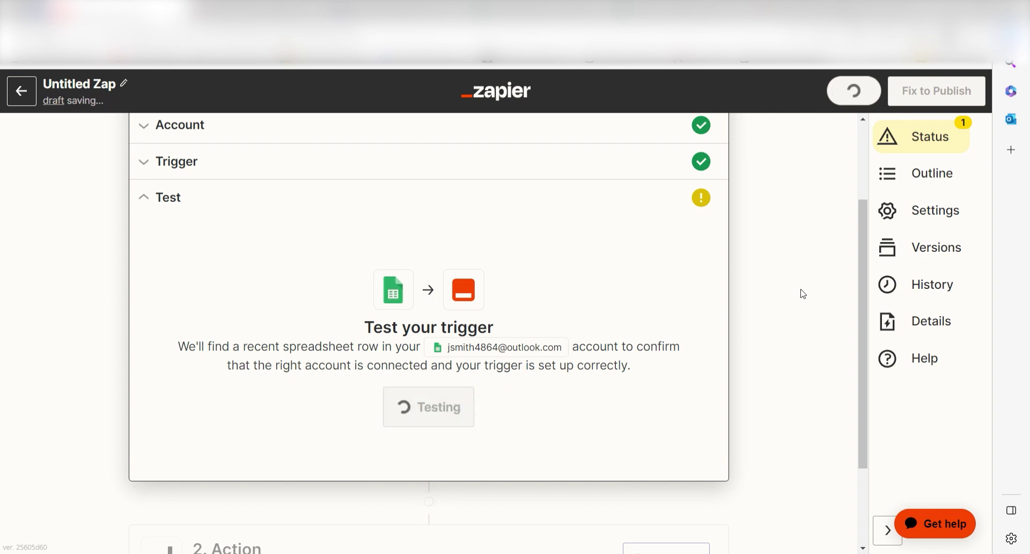
pyautogui.moveTo(862, 224); pyautogui.dragTo(868, 279)
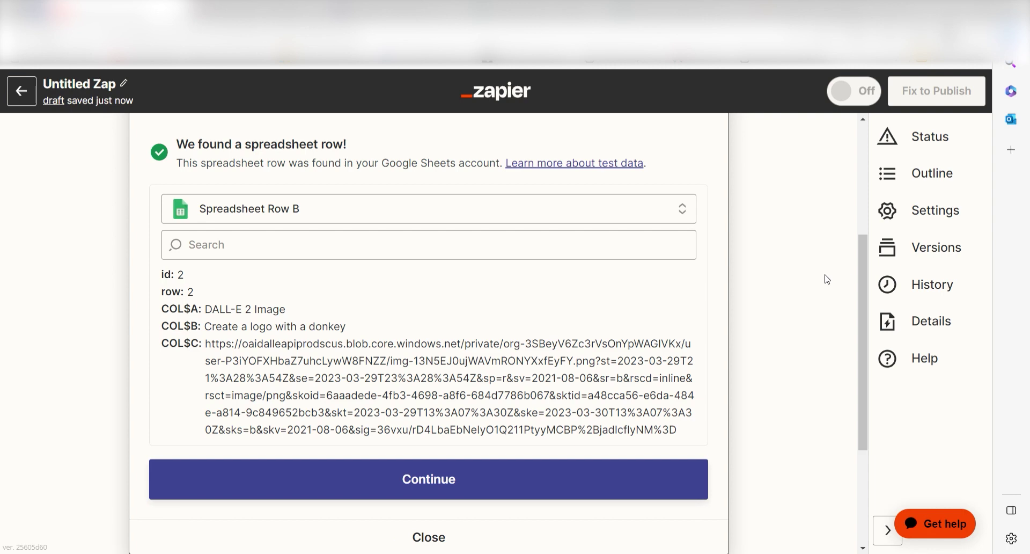
pyautogui.click(490, 475)
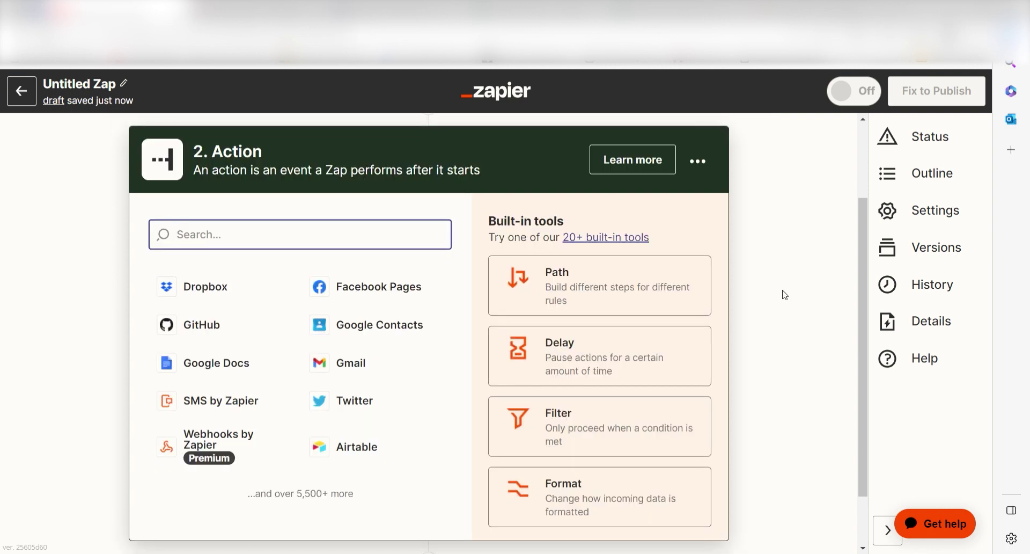
# - Set the second step's action to OpenAI (GPT-3 & DALL·E) with the Generate Image event
pyautogui.write('dalle')
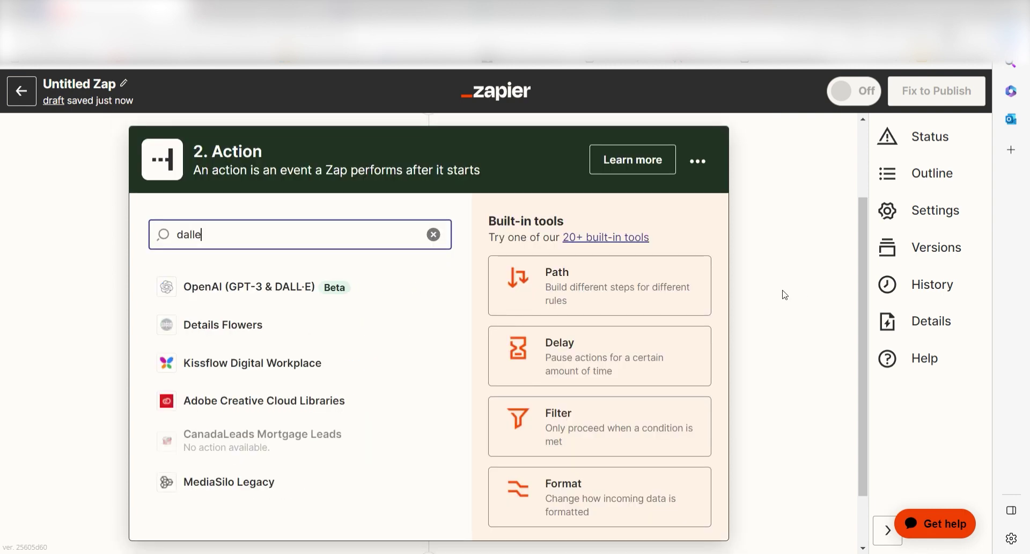
pyautogui.click(370, 295)
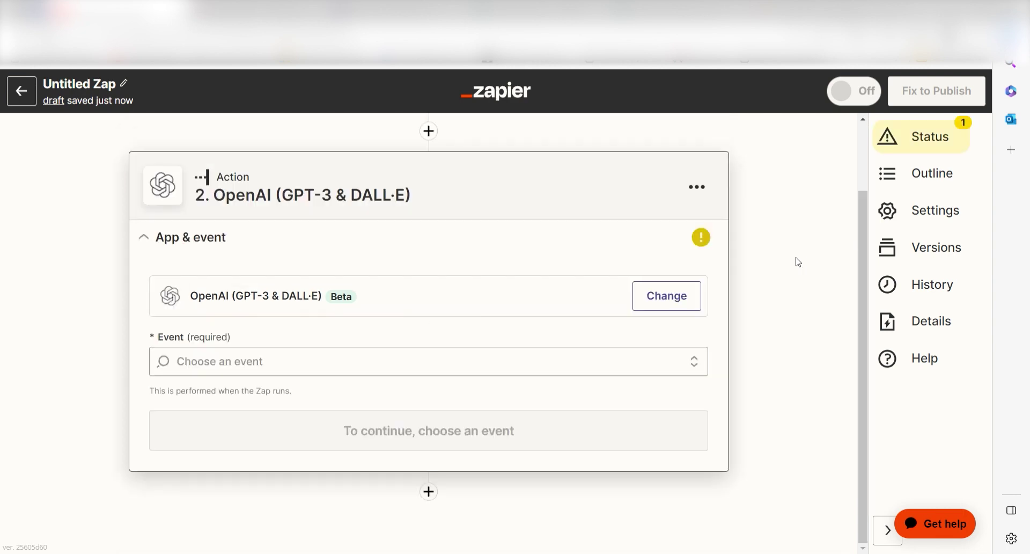
pyautogui.click(508, 361)
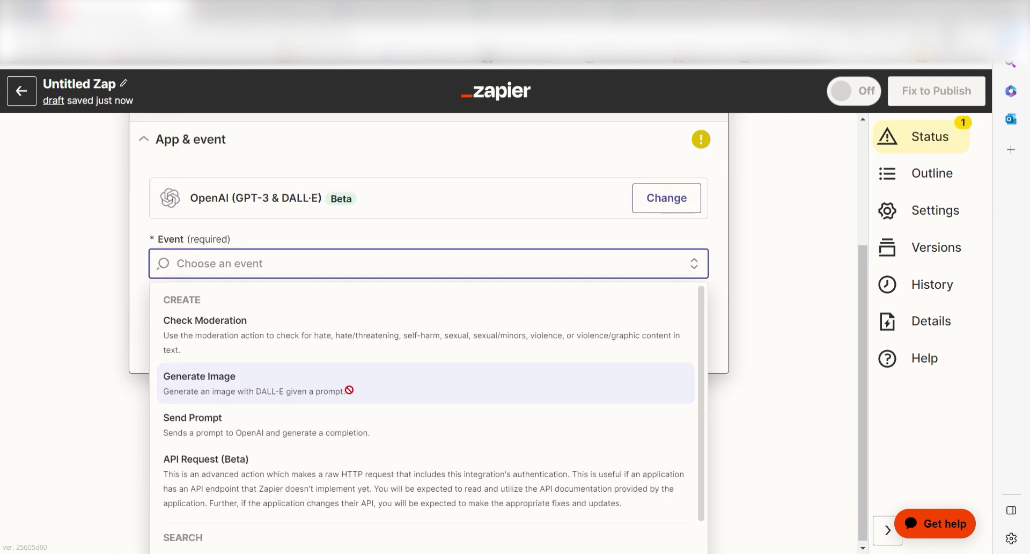
pyautogui.click(350, 394)
pyautogui.click(446, 411)
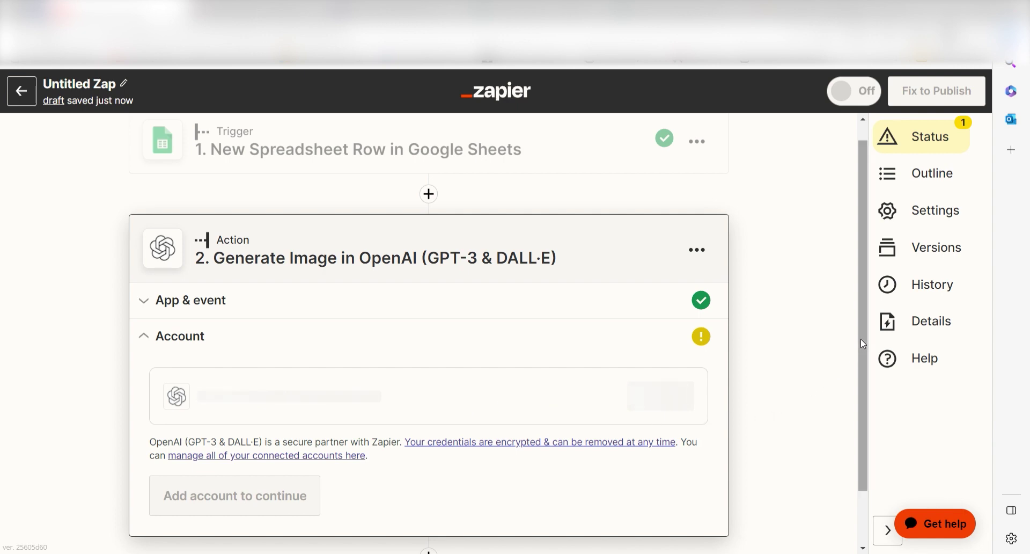
# - Switch to the OpenAI platform, generate a new secret API key for the account and copy it
pyautogui.moveTo(860, 339); pyautogui.dragTo(863, 387)
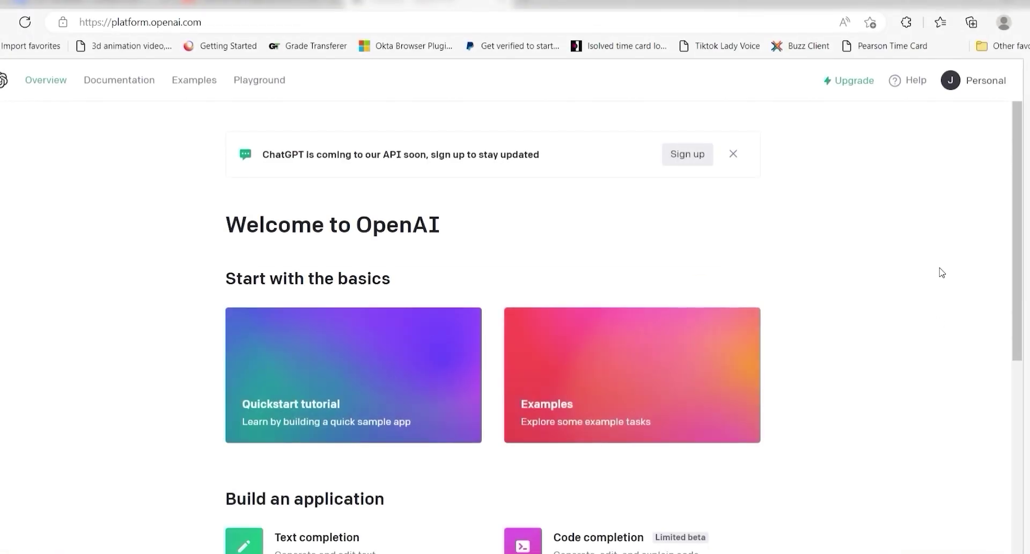
pyautogui.click(983, 82)
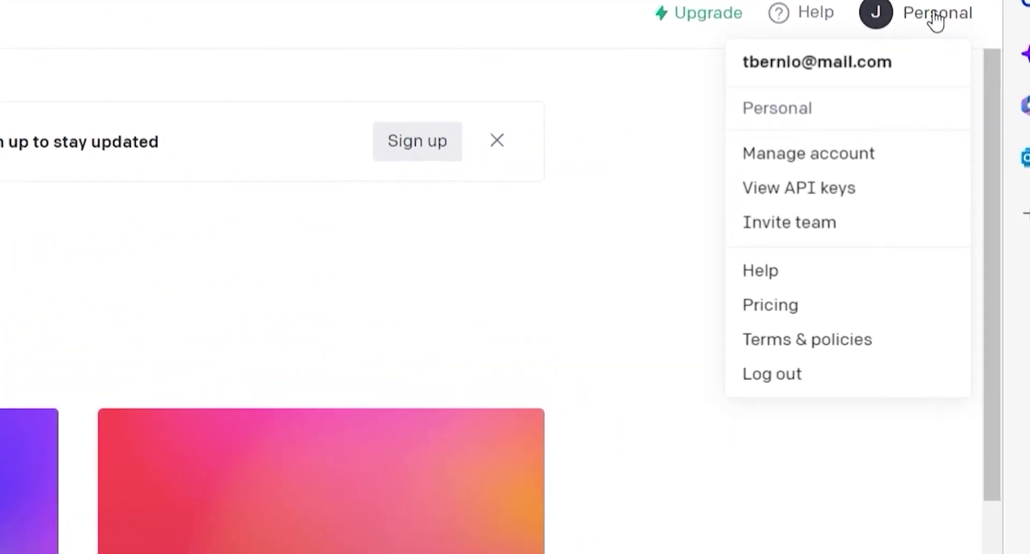
pyautogui.click(910, 184)
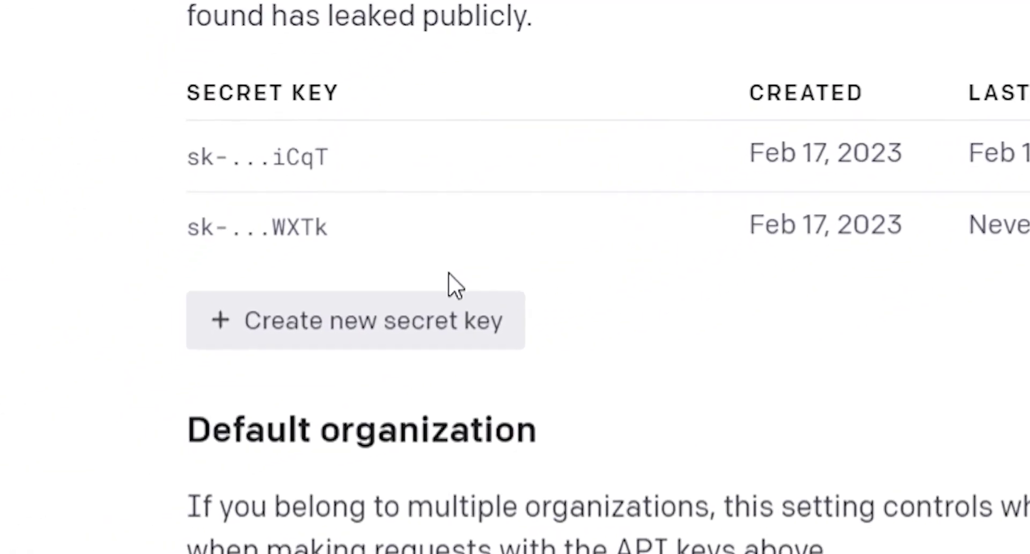
pyautogui.click(284, 388)
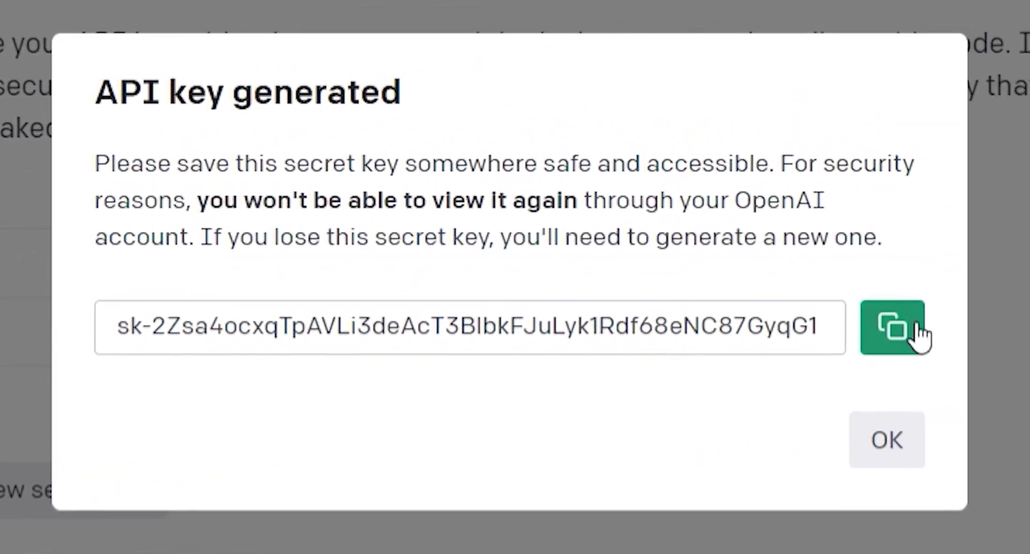
pyautogui.click(918, 332)
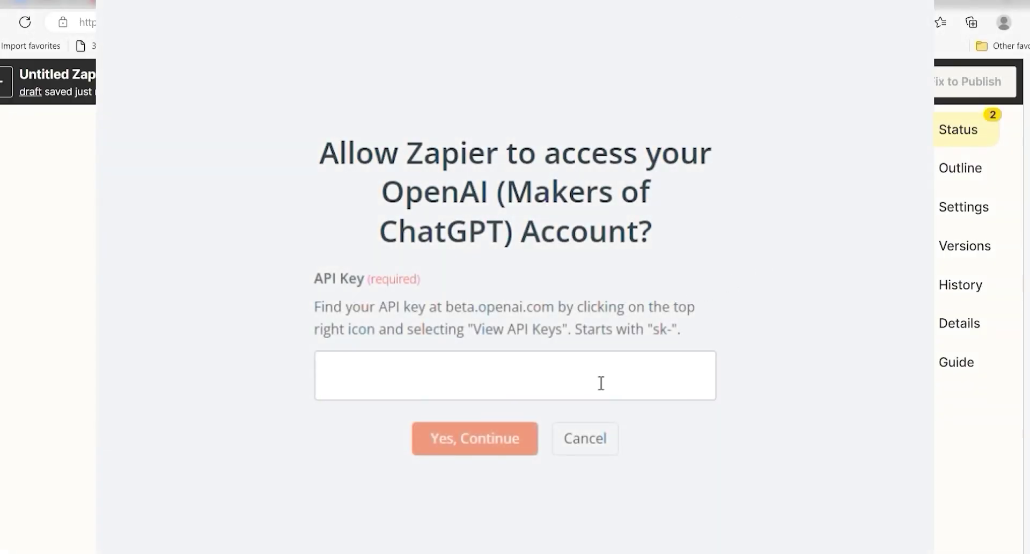
# - Connect the OpenAI account in Zapier by pasting the copied API key, and continue to the action setup
pyautogui.click(600, 382)
pyautogui.hotkey('ctrl', 'v')
pyautogui.press('Return')
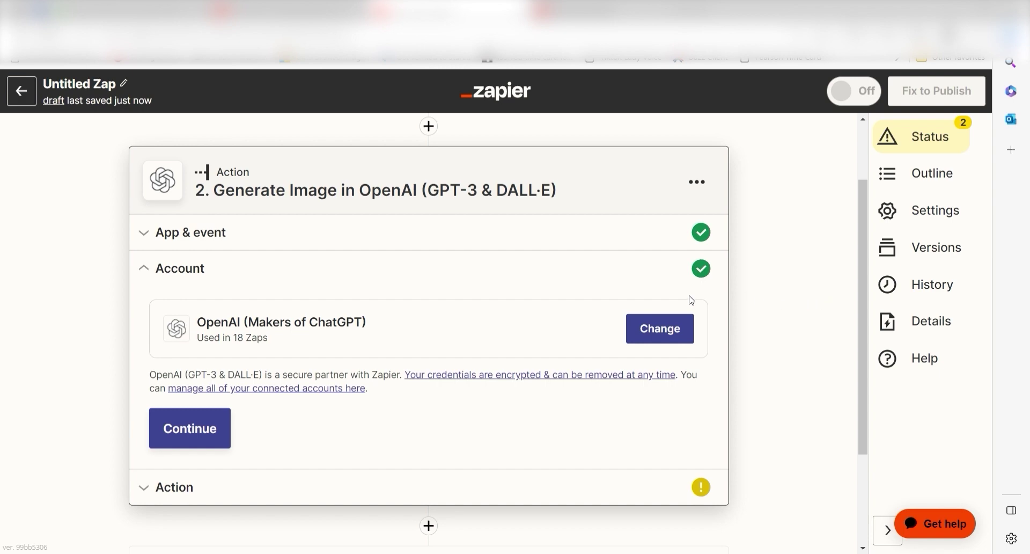
pyautogui.click(161, 424)
# - Use the spreadsheet row's Description as the image prompt, keep one variation at 256x256, and test the Generate Image action
pyautogui.click(430, 241)
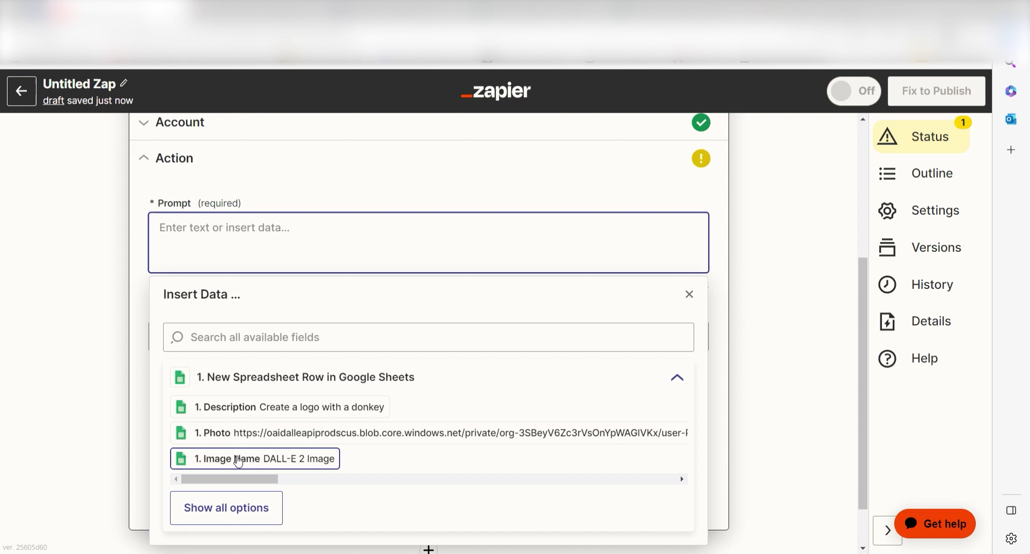
pyautogui.click(265, 409)
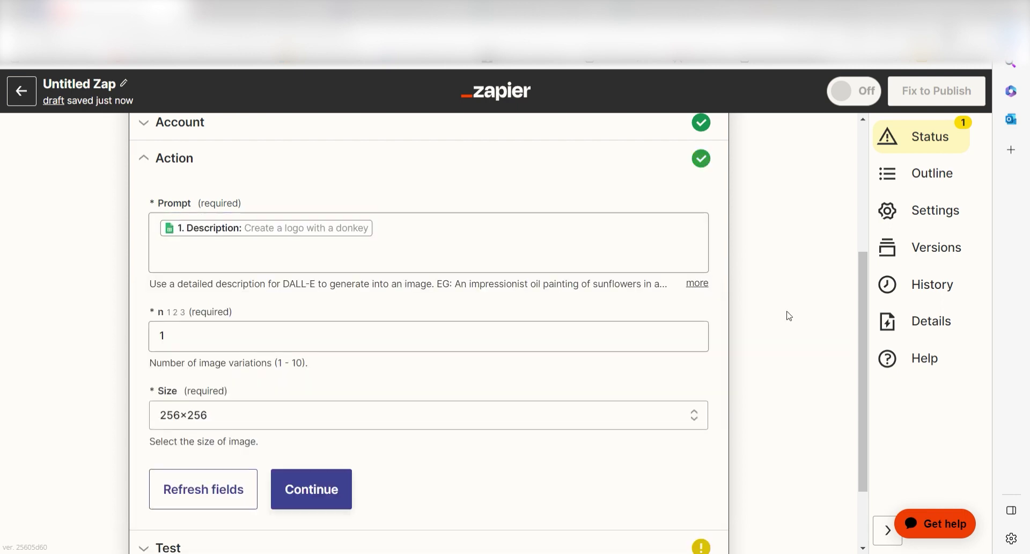
pyautogui.click(342, 490)
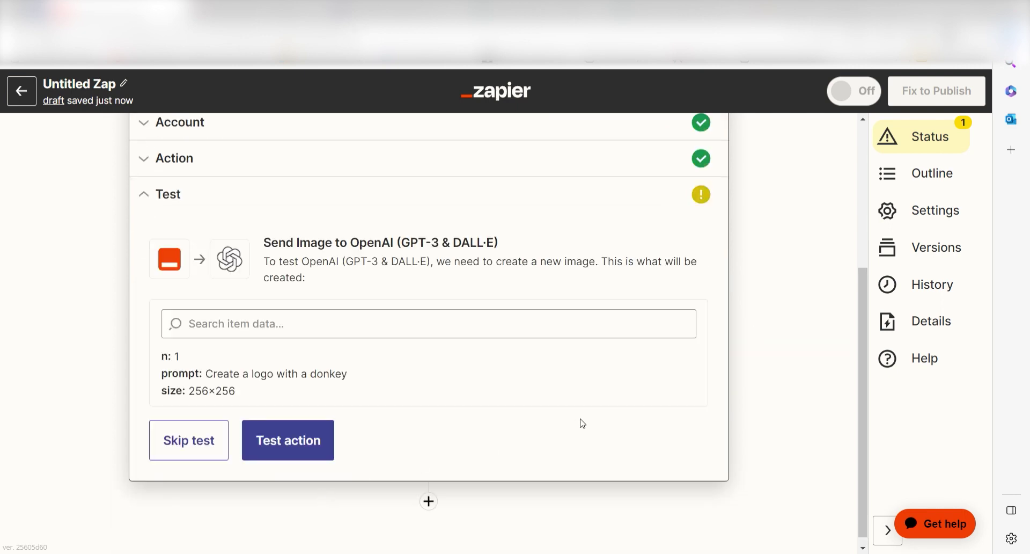
pyautogui.click(322, 444)
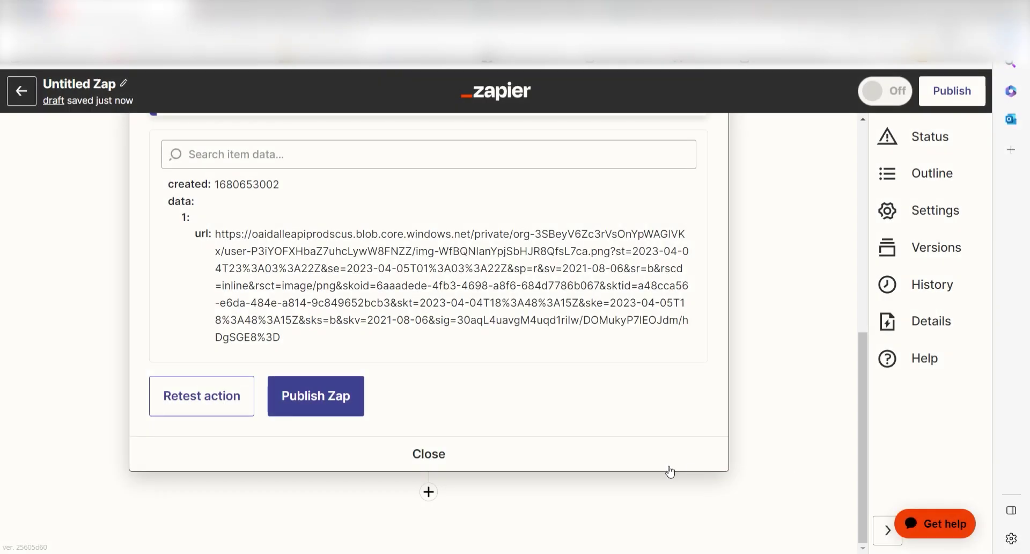
# - Add a third step using Google Sheets with the Create Spreadsheet Row event
pyautogui.click(429, 492)
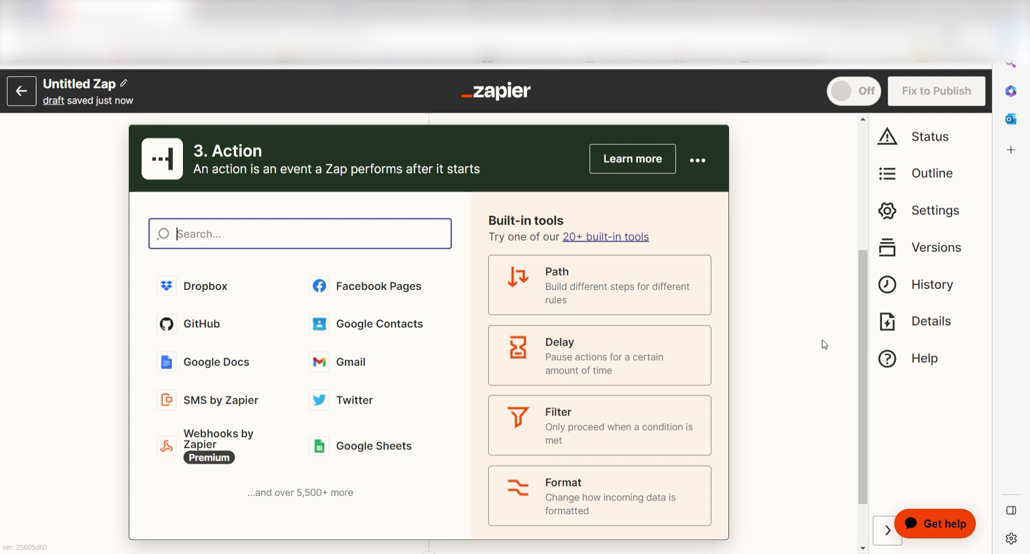
pyautogui.write('sheets')
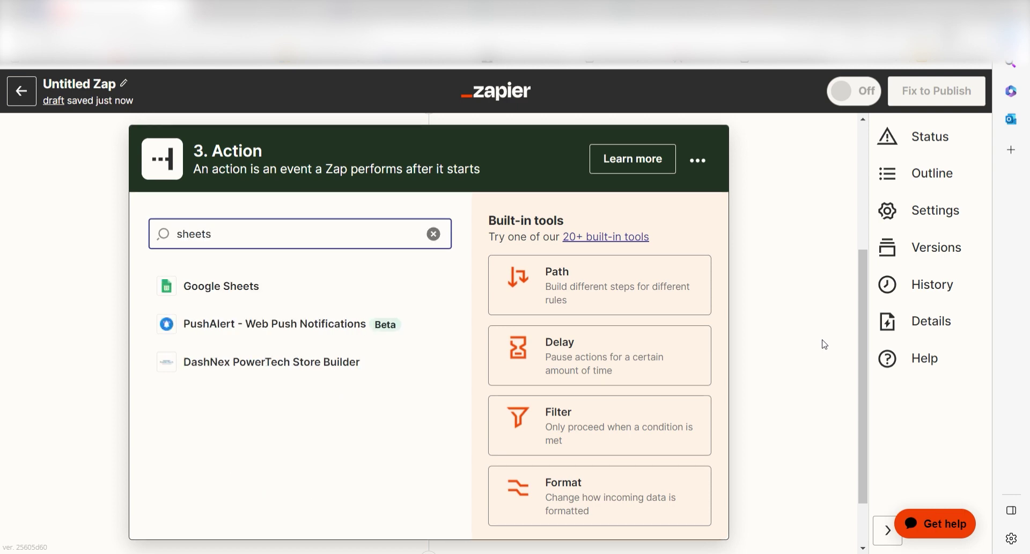
pyautogui.click(271, 293)
pyautogui.click(692, 364)
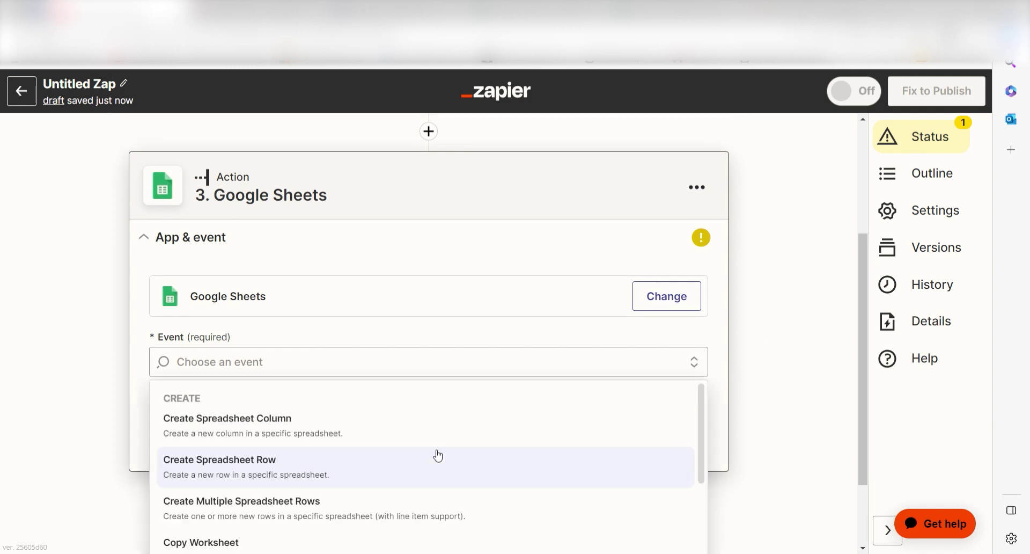
pyautogui.click(372, 475)
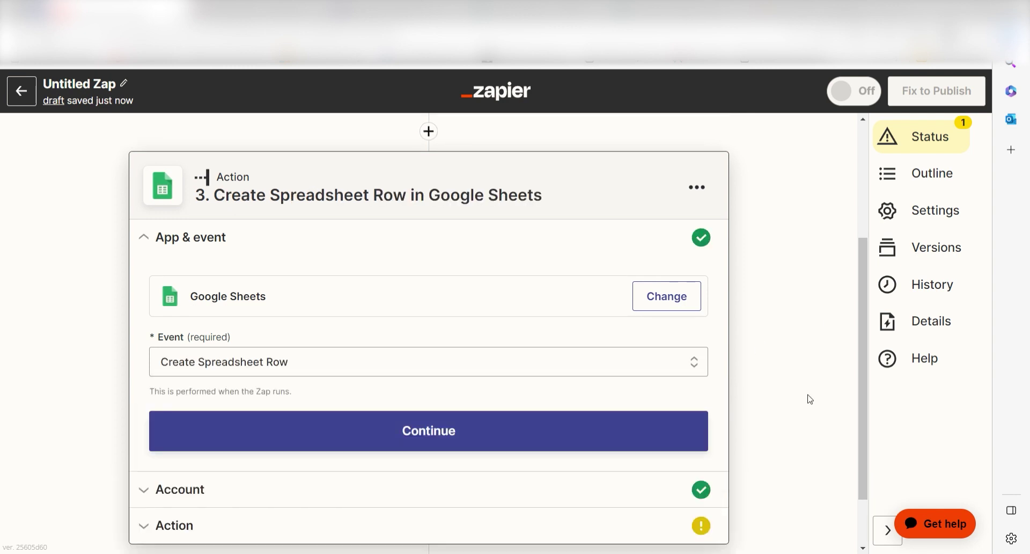
pyautogui.click(569, 425)
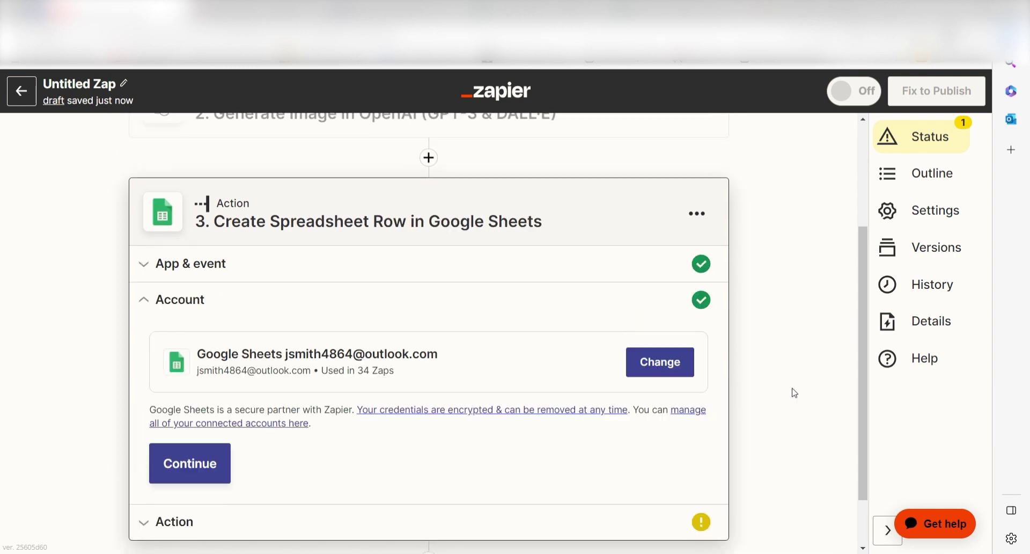
# - Keep the connected Google Sheets account and target Sheet1 of the "Images I want to turn to NFT's" spreadsheet in My Google Drive
pyautogui.click(202, 475)
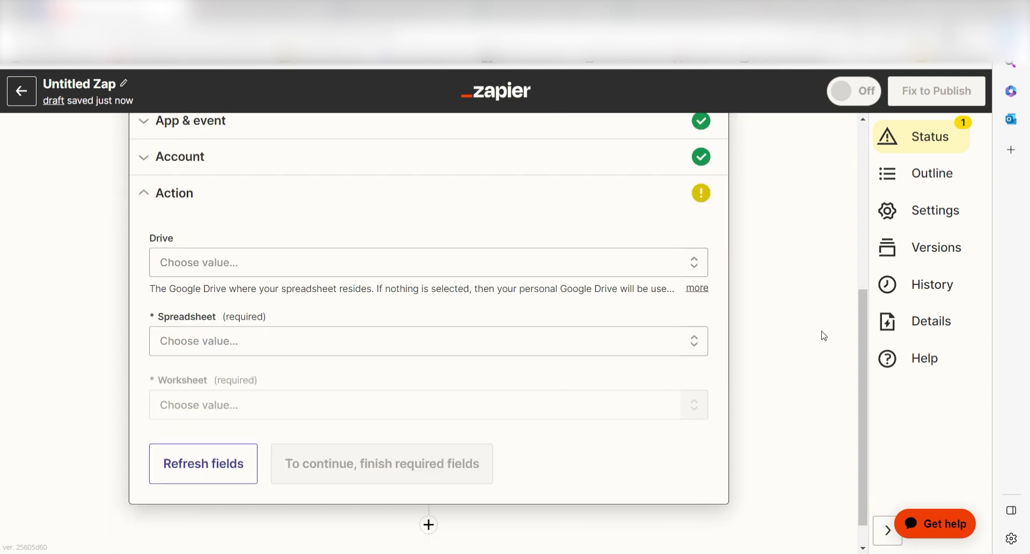
pyautogui.click(676, 267)
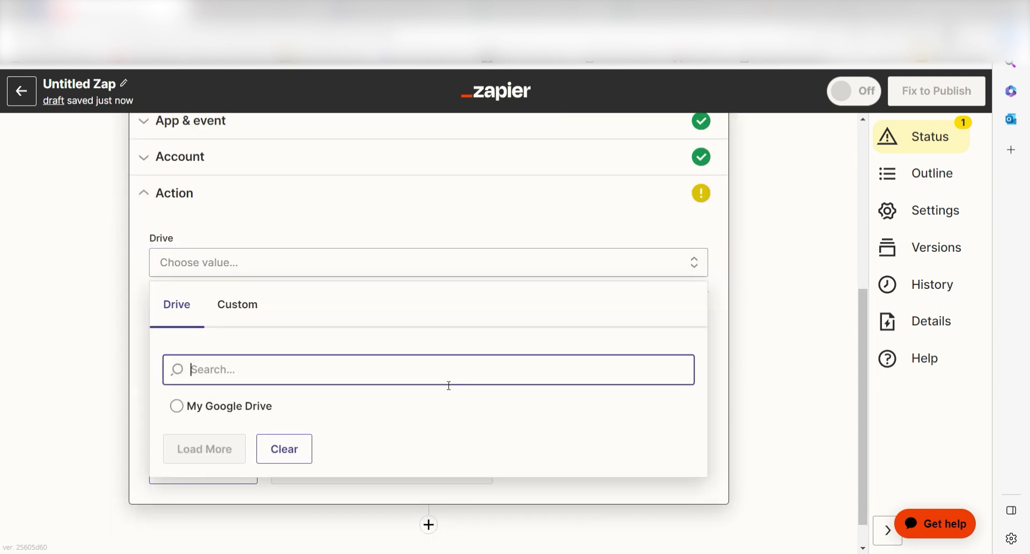
pyautogui.click(414, 404)
pyautogui.click(624, 341)
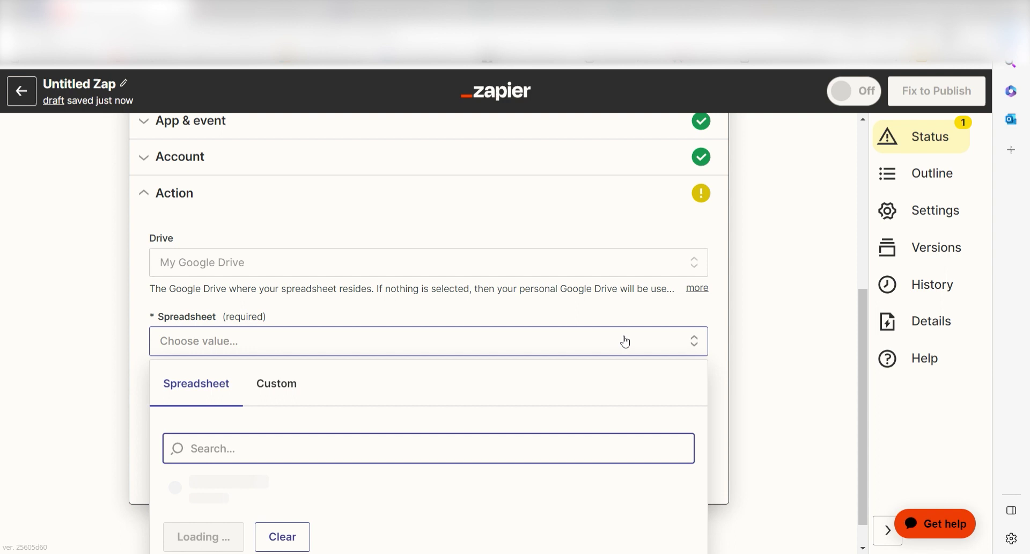
pyautogui.click(371, 486)
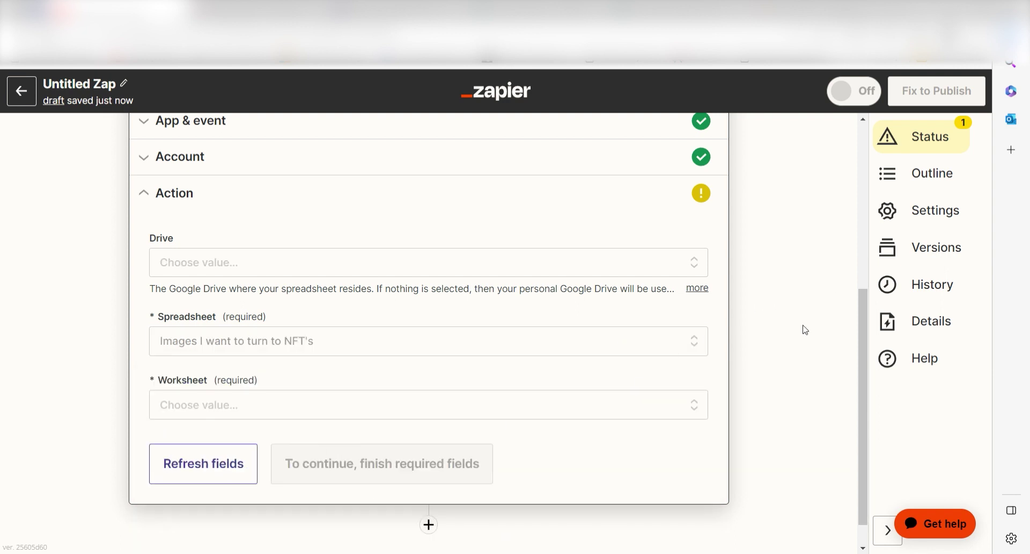
pyautogui.click(672, 405)
pyautogui.click(301, 537)
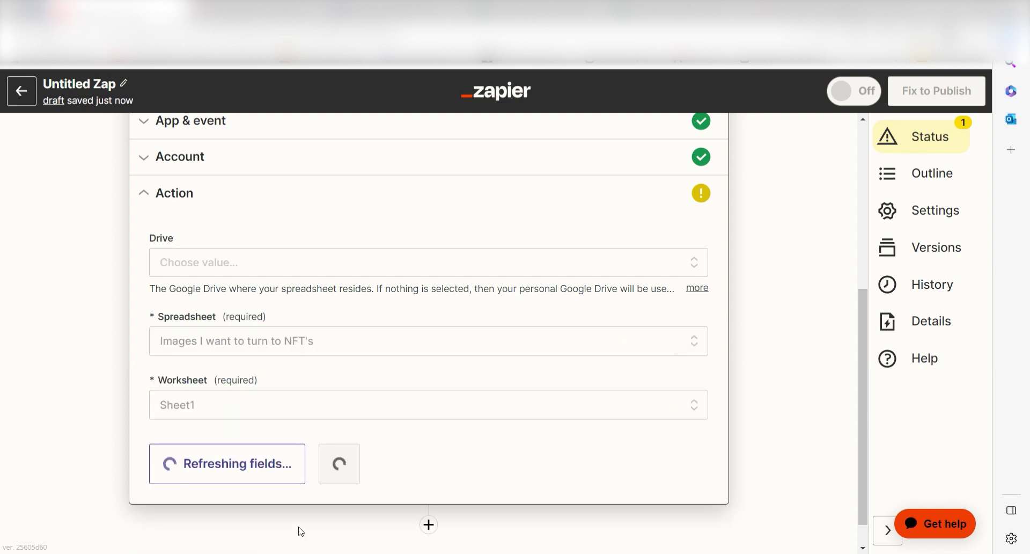
# - Map the Photo column to the Image URL from step 2, leave Image Name and Description empty, and test the Create Spreadsheet Row action
pyautogui.scroll(-2, 865, 340)
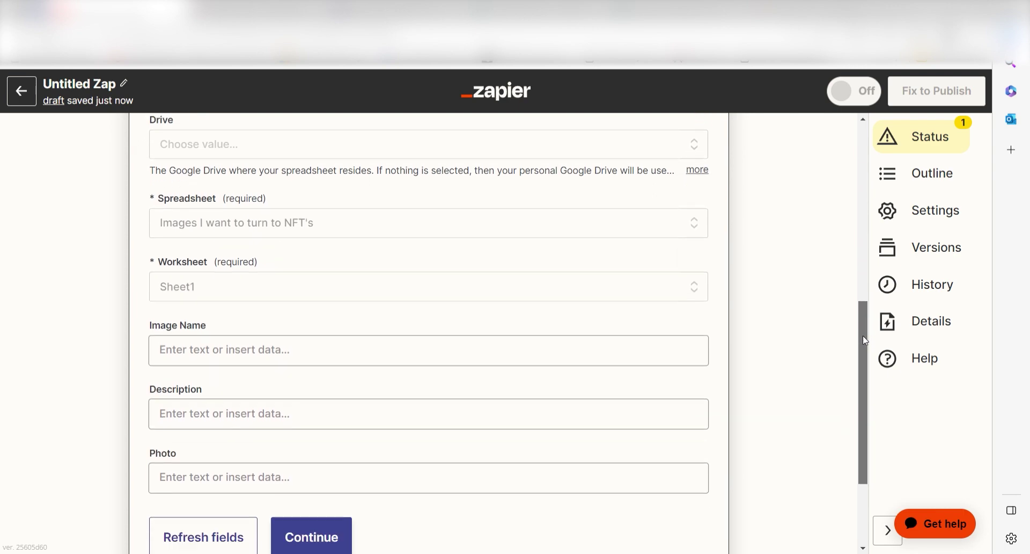
pyautogui.moveTo(865, 340); pyautogui.dragTo(861, 368)
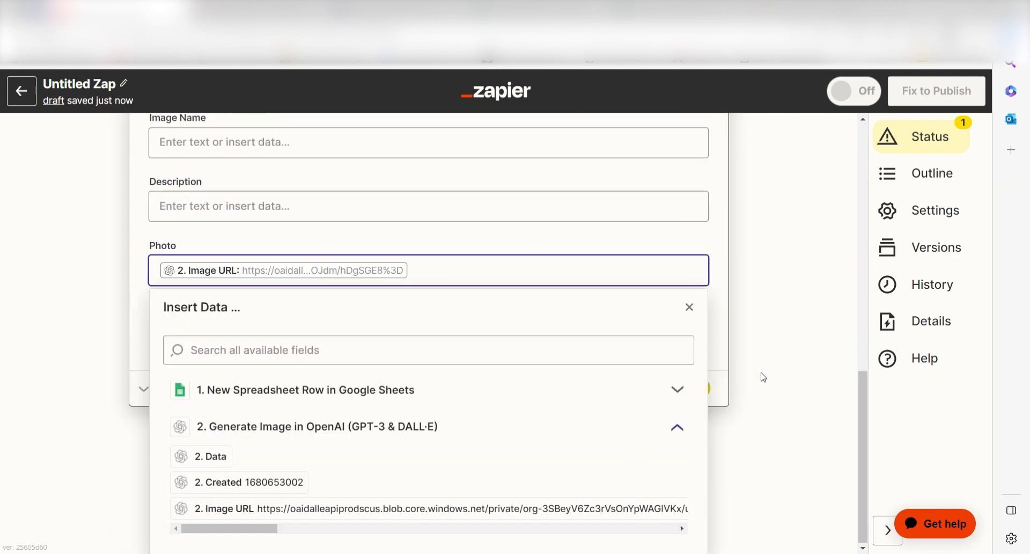
pyautogui.click(764, 377)
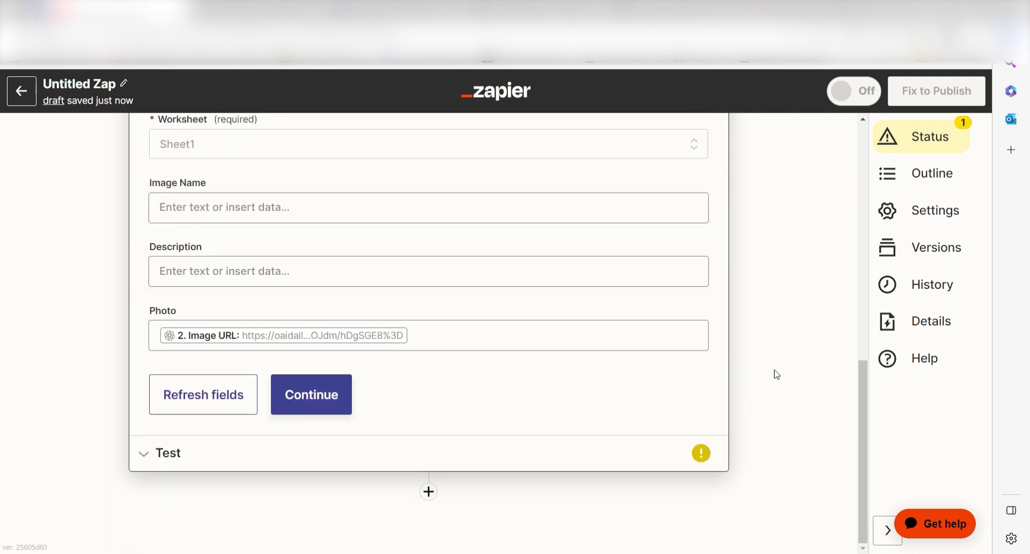
pyautogui.click(354, 404)
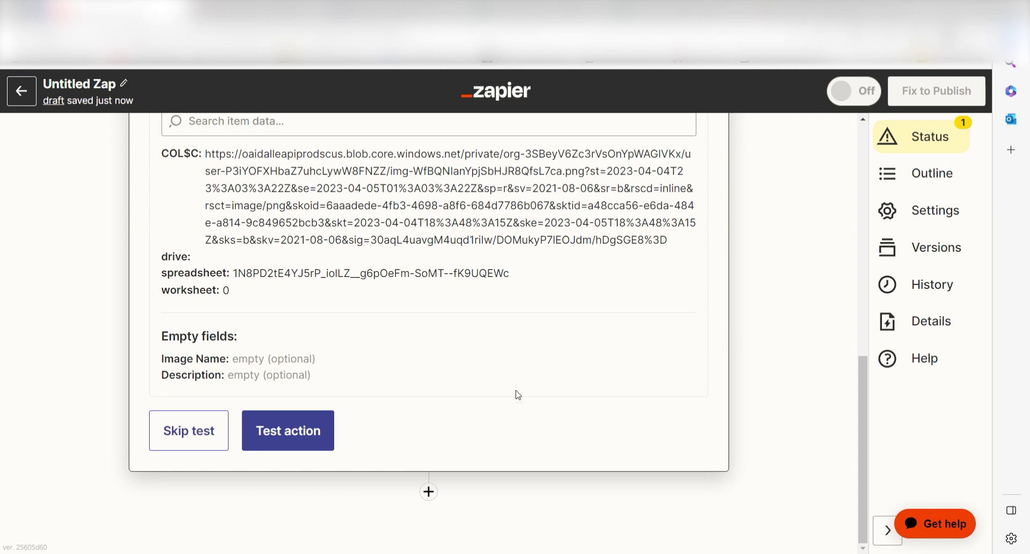
pyautogui.click(310, 436)
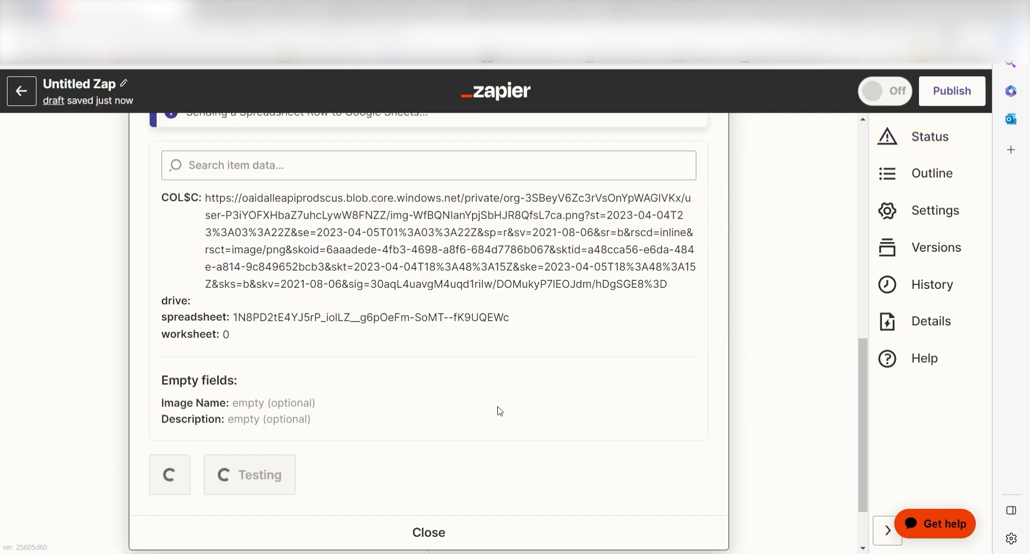